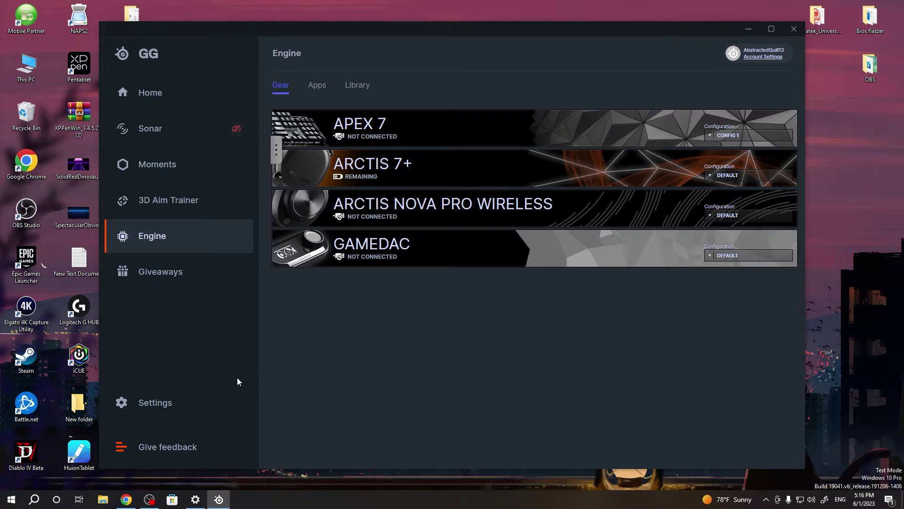
- Switch on the Sonar toggle under GG Services in the General settings
left_click(155, 402)
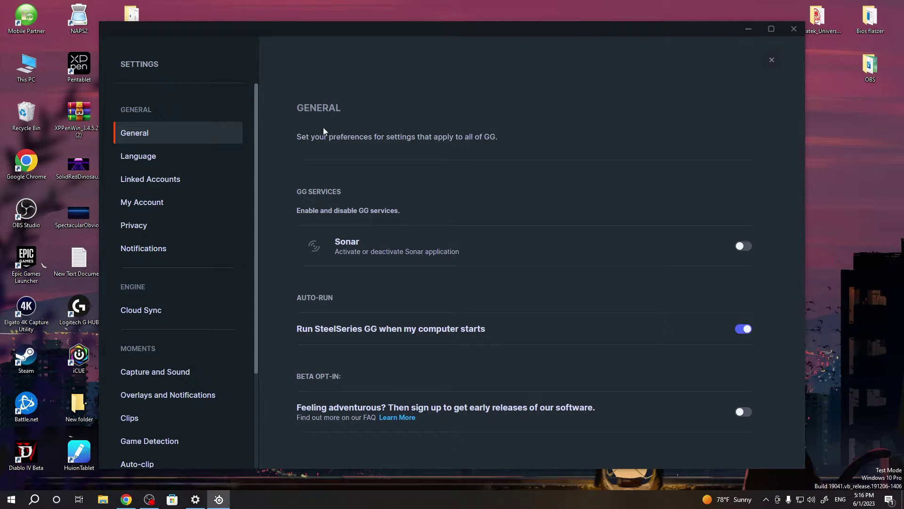
left_click(741, 246)
- Open the Sonar mixer and confirm the Game channel's playback device is Arctis 7
left_click(771, 59)
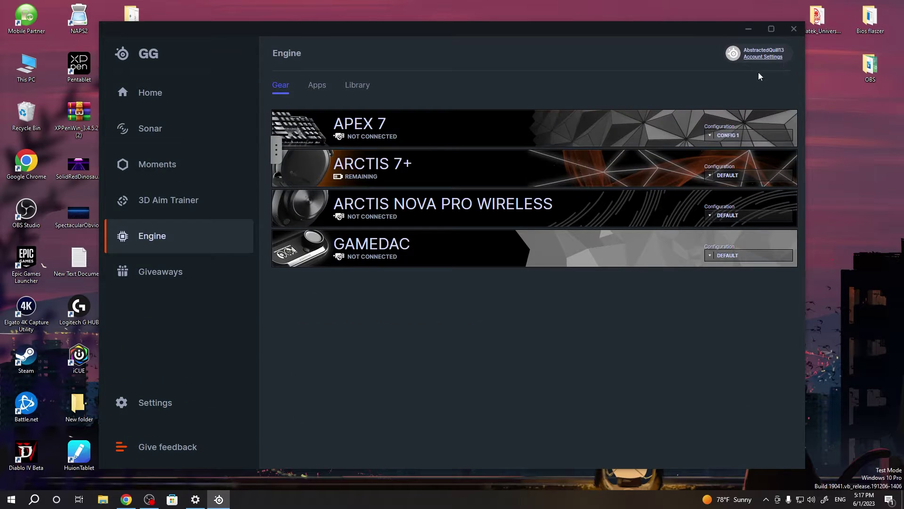
left_click(165, 125)
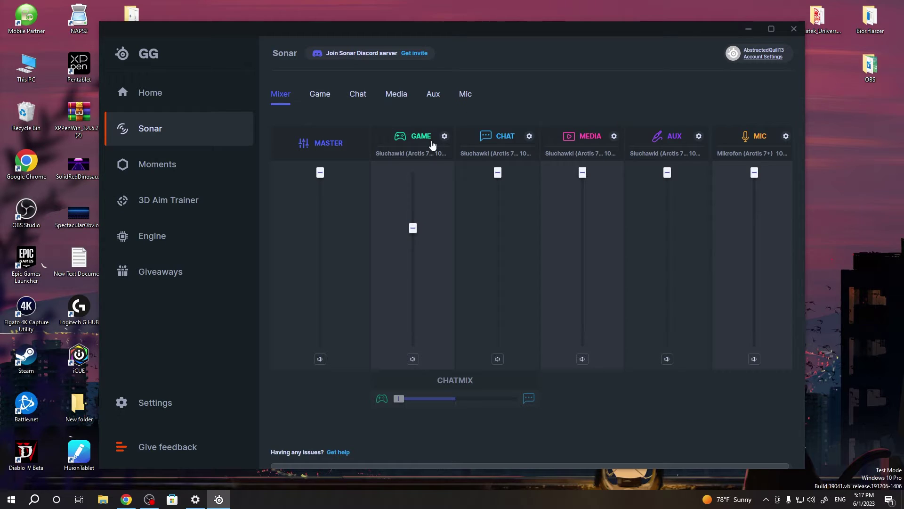
left_click(409, 153)
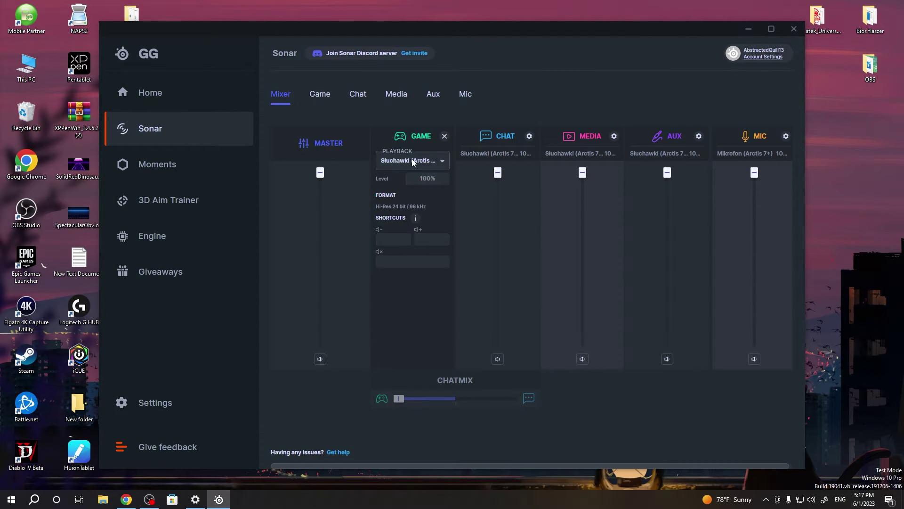
left_click(422, 161)
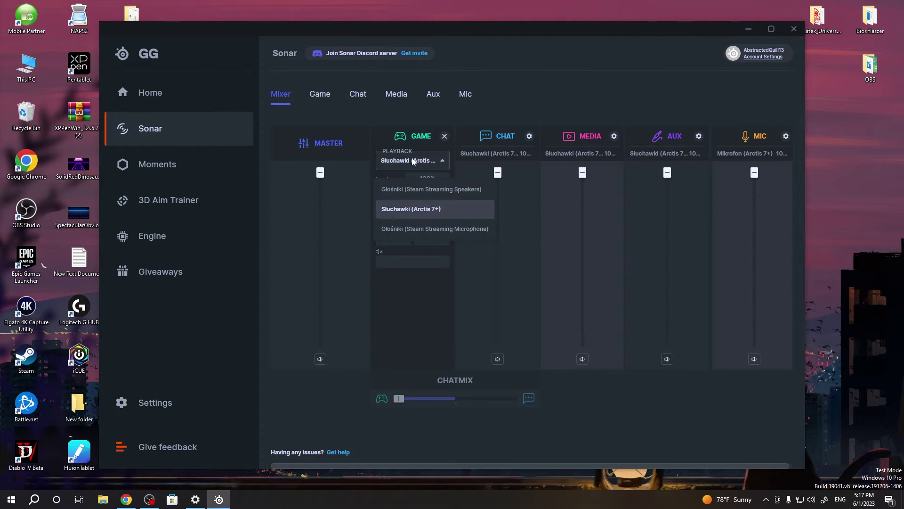
left_click(521, 115)
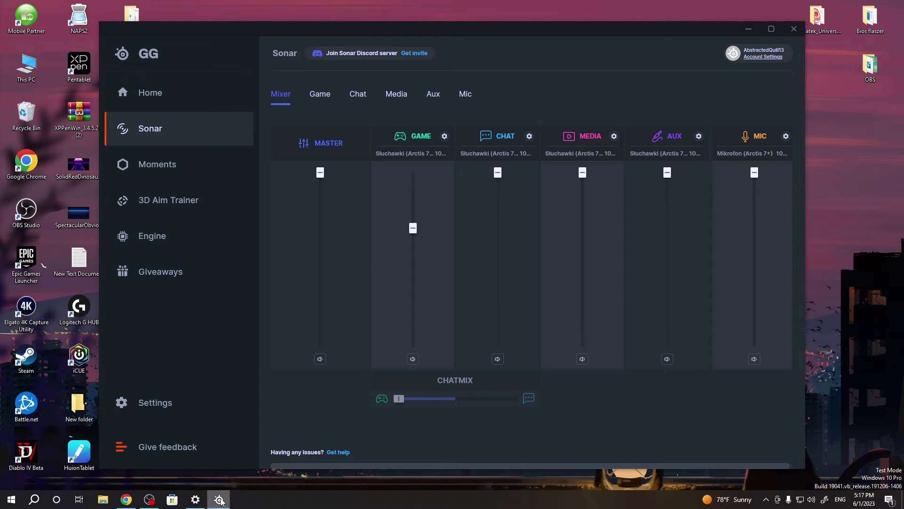
- Confirm Windows output stays 'SteelSeries Sonar - Gaming', then show Sonar's Game channel equalizer
left_click(196, 499)
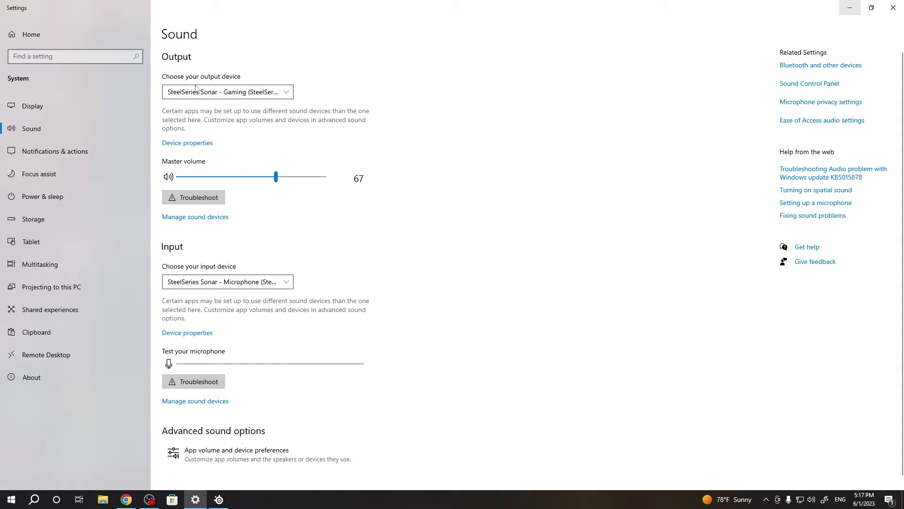
left_click(227, 92)
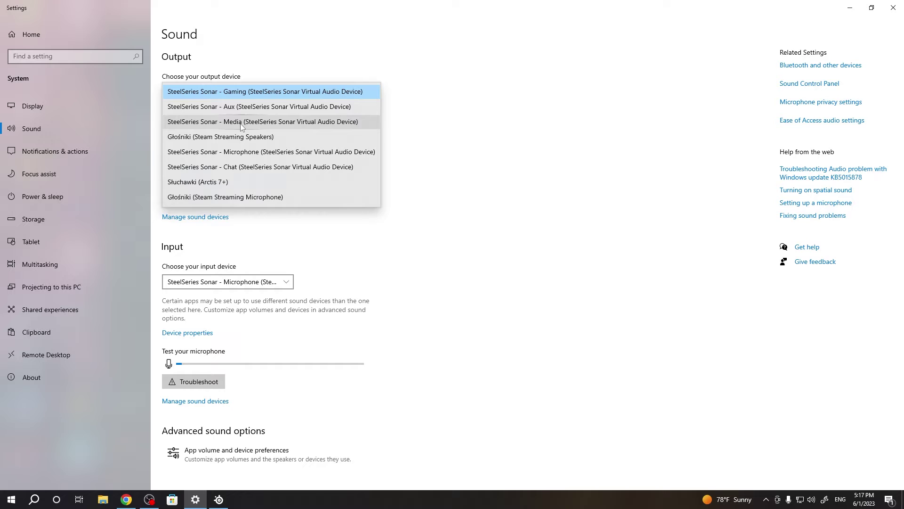
left_click(486, 117)
left_click(850, 7)
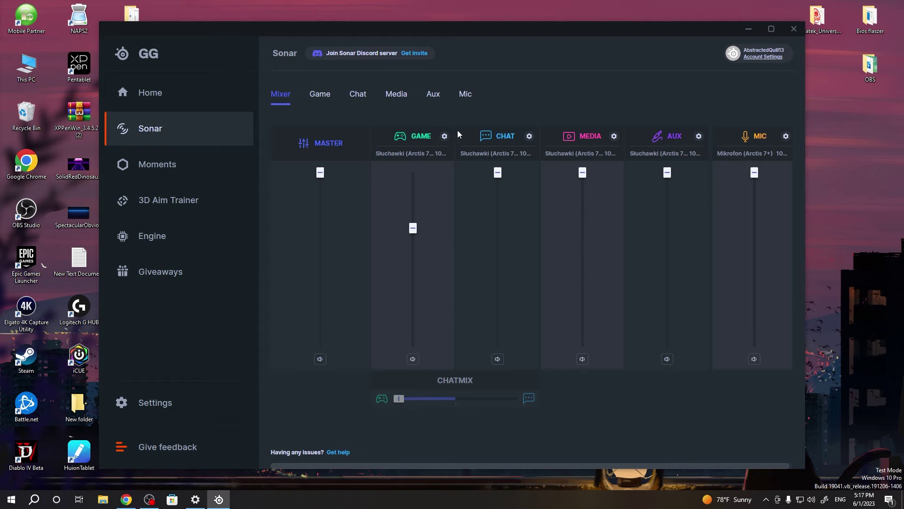
left_click(322, 94)
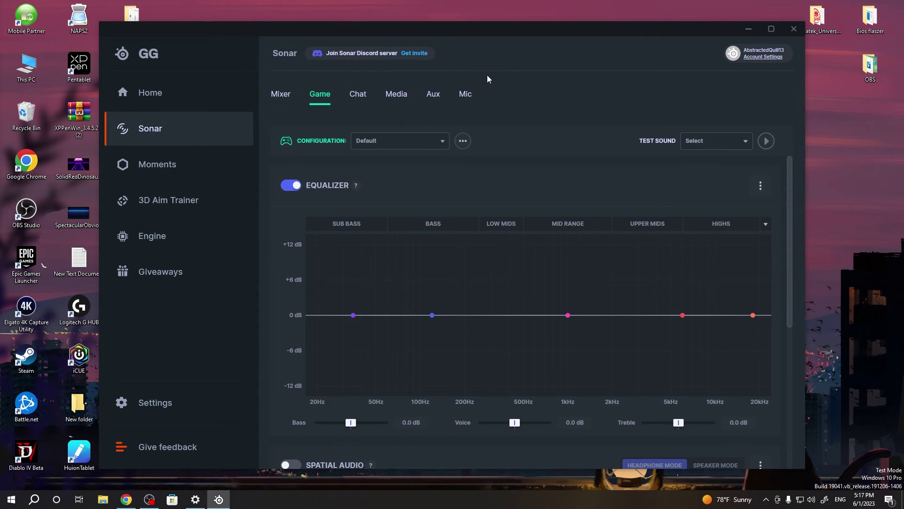